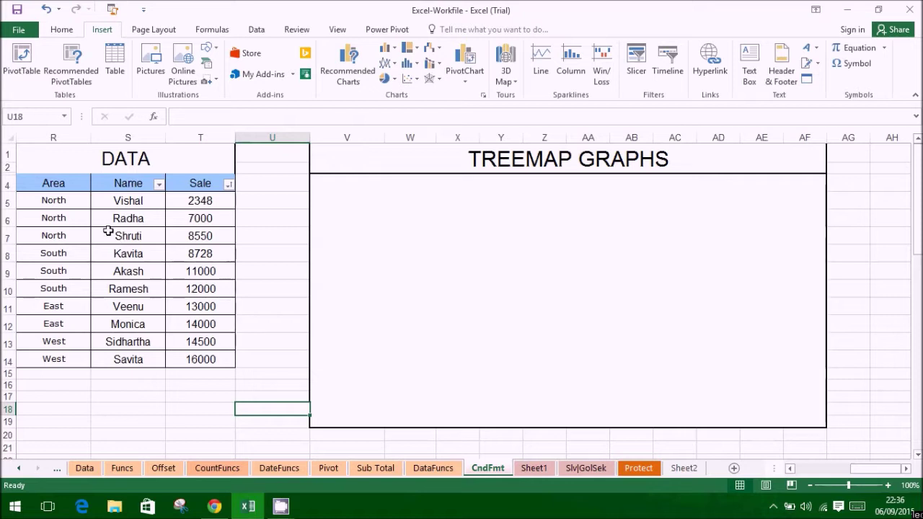
Insert a treemap of the Area, Name and Sale data and size it to fill the TREEMAP GRAPHS box
{"action": "mouse_move", "coordinate": [80, 160]}
{"action": "left_mouse_down"}
{"action": "mouse_move", "coordinate": [155, 423]}
{"action": "mouse_move", "coordinate": [181, 357]}
{"action": "left_mouse_up"}
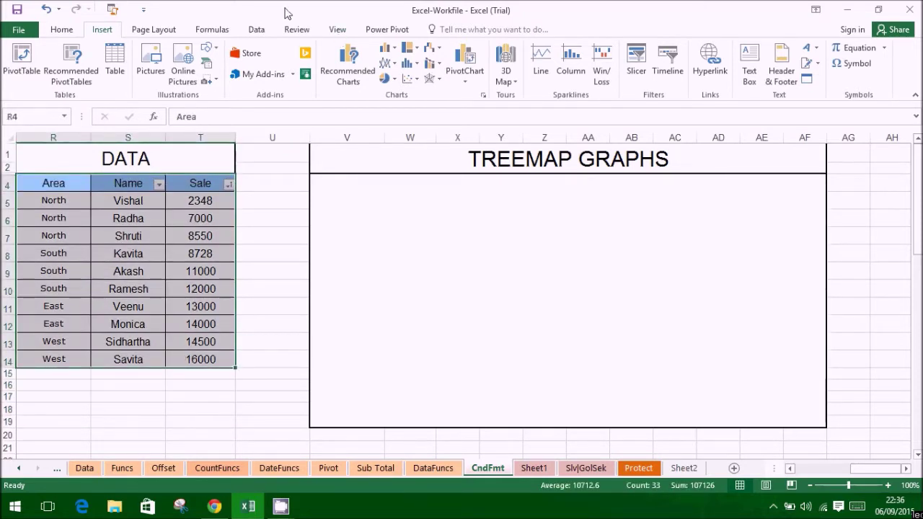
{"action": "left_click", "coordinate": [405, 50]}
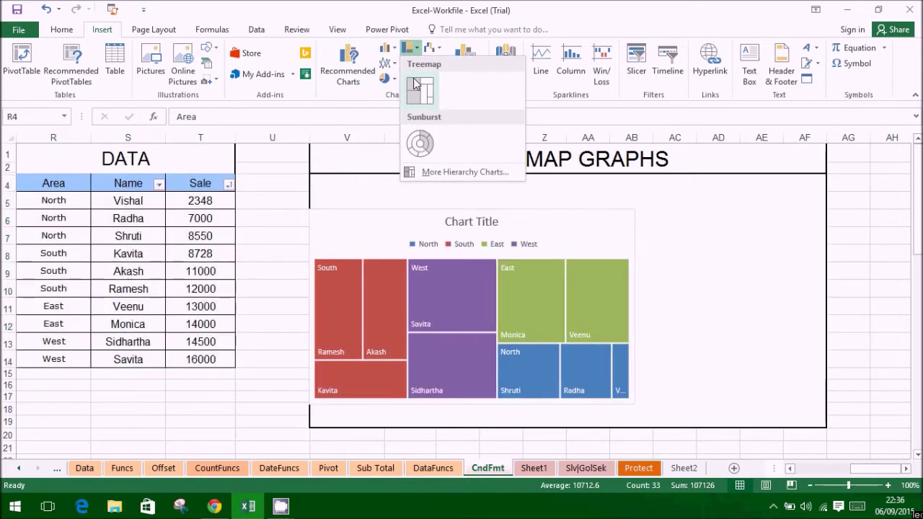
{"action": "left_click", "coordinate": [416, 84]}
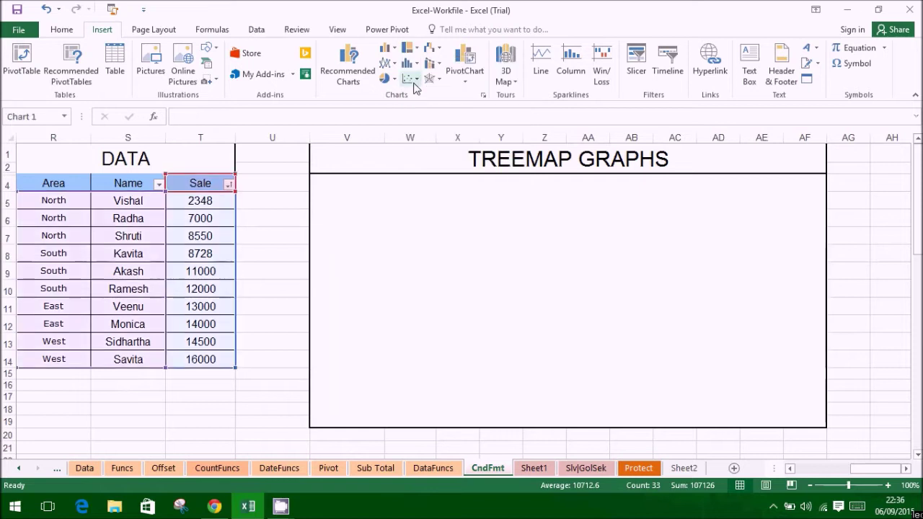
{"action": "left_click_drag", "start_coordinate": [489, 227], "coordinate": [505, 179]}
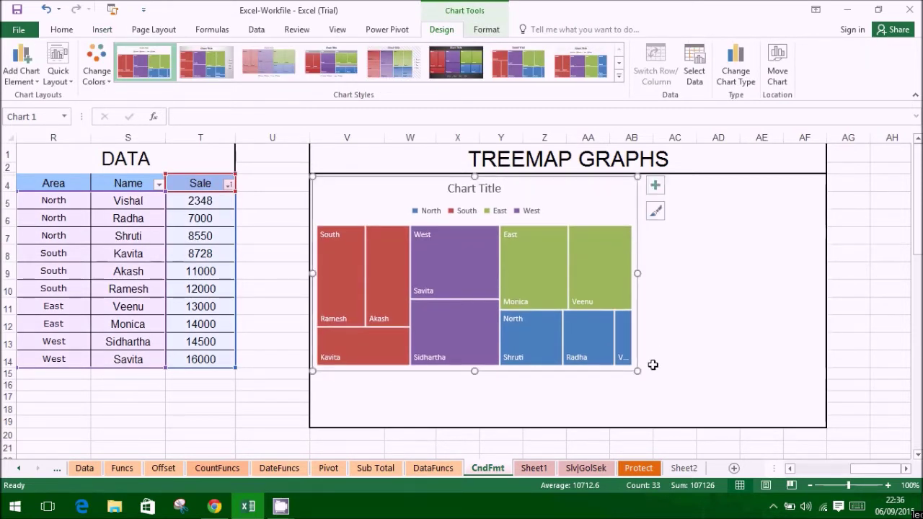
{"action": "left_click_drag", "start_coordinate": [637, 370], "coordinate": [826, 424]}
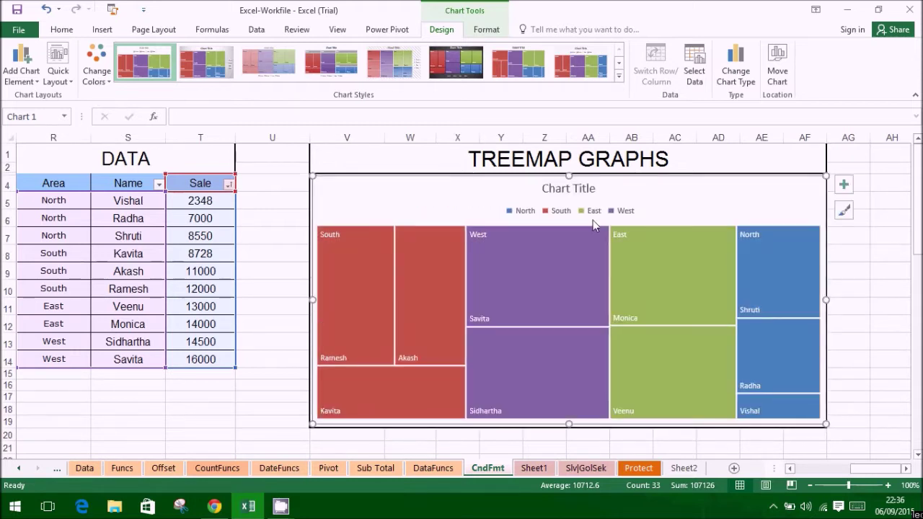
Replace the treemap's default Chart Title with 'Sales Comparison'
{"action": "left_click", "coordinate": [591, 189]}
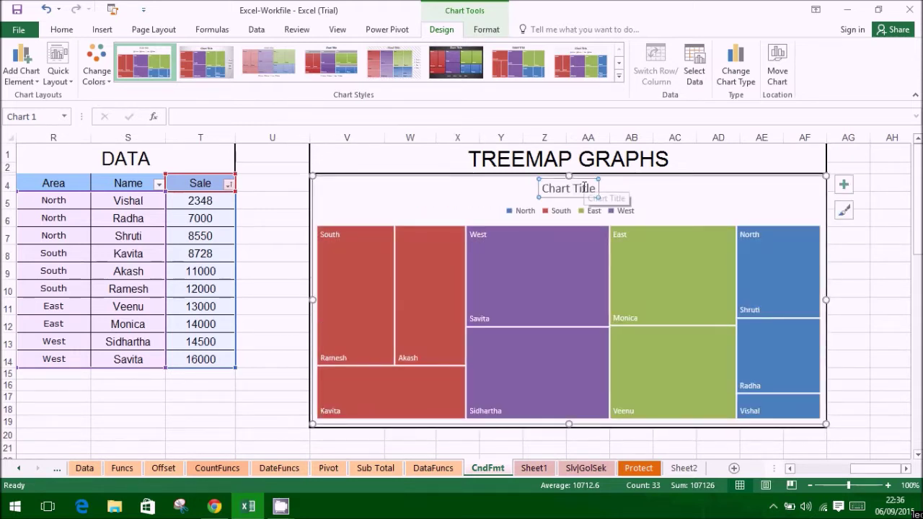
{"action": "left_click_drag", "start_coordinate": [544, 188], "coordinate": [598, 188]}
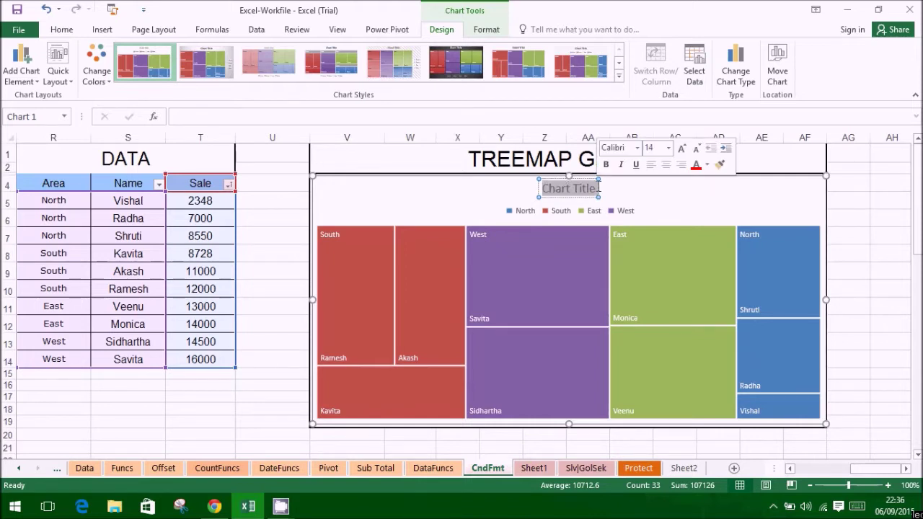
{"action": "type", "text": "Sales"}
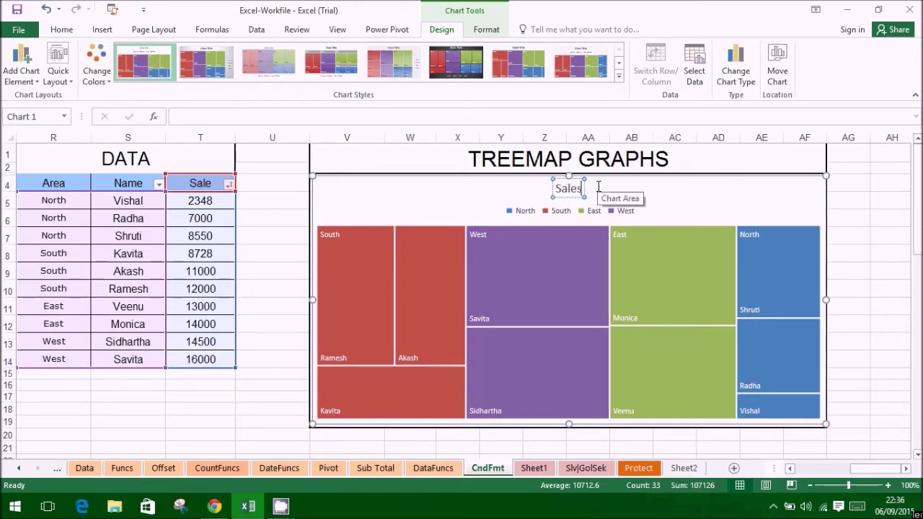
{"action": "type", "text": " C"}
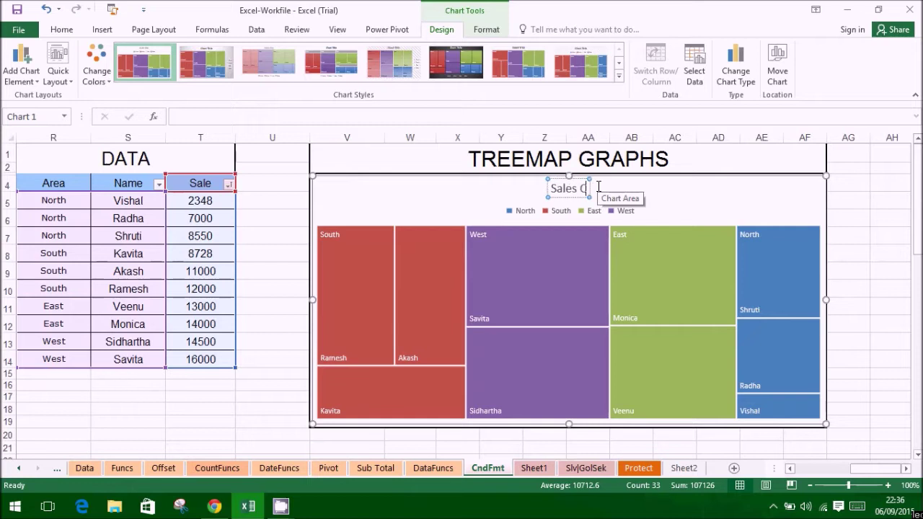
{"action": "type", "text": "omparison"}
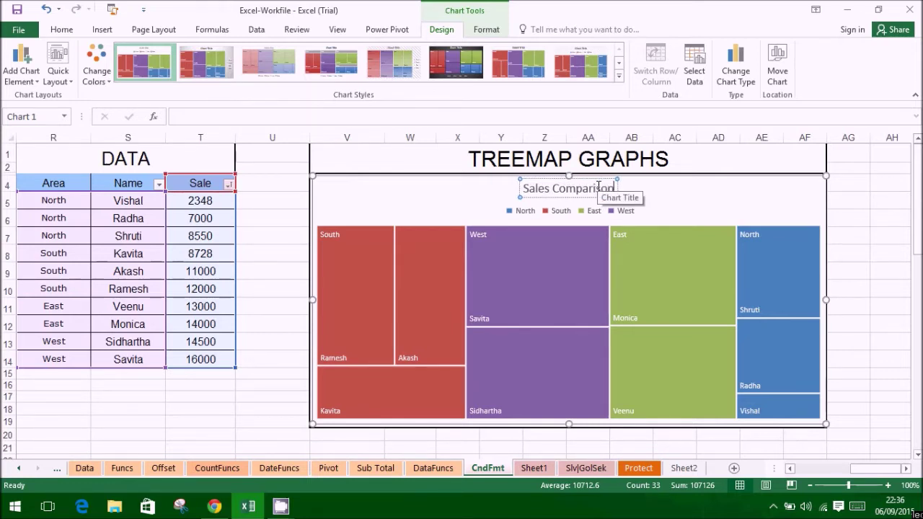
{"action": "left_click", "coordinate": [573, 277]}
Set the treemap series label option to Banner so region names sit in header strips
{"action": "right_click", "coordinate": [574, 277]}
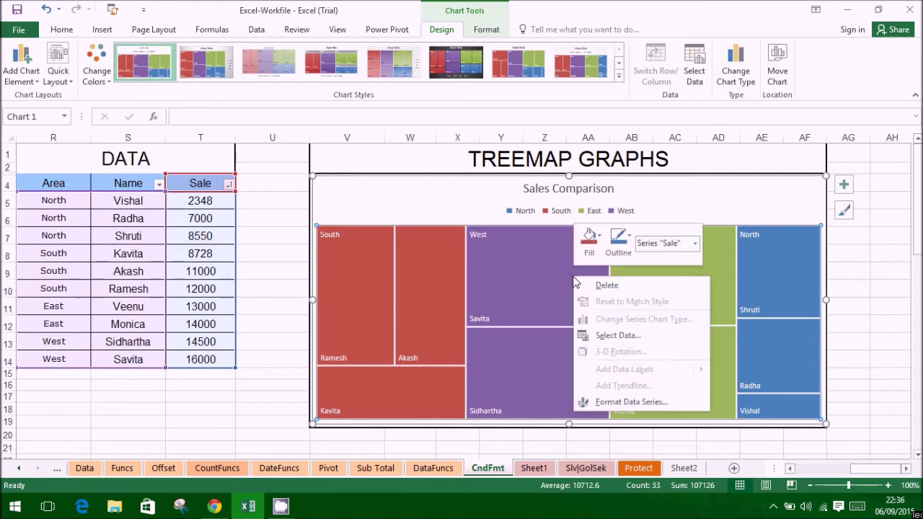
{"action": "left_click", "coordinate": [609, 402]}
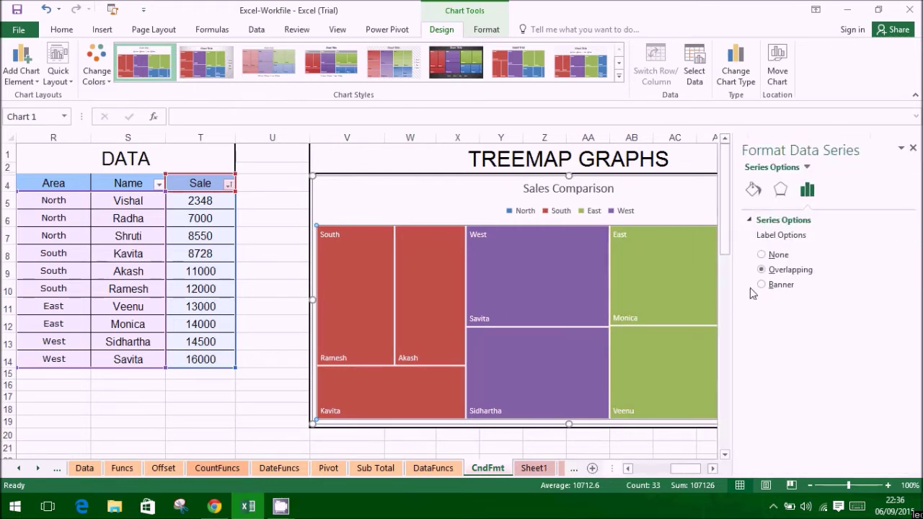
{"action": "left_click", "coordinate": [762, 285]}
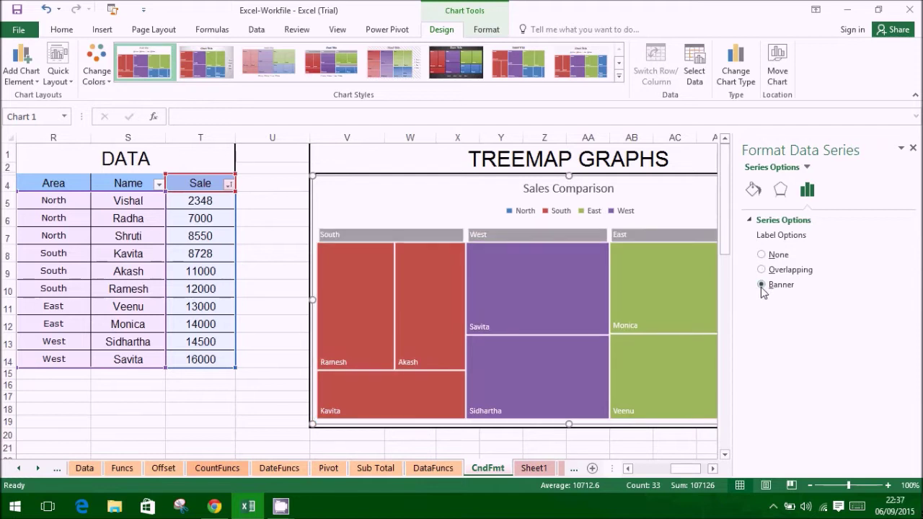
{"action": "left_click", "coordinate": [913, 149]}
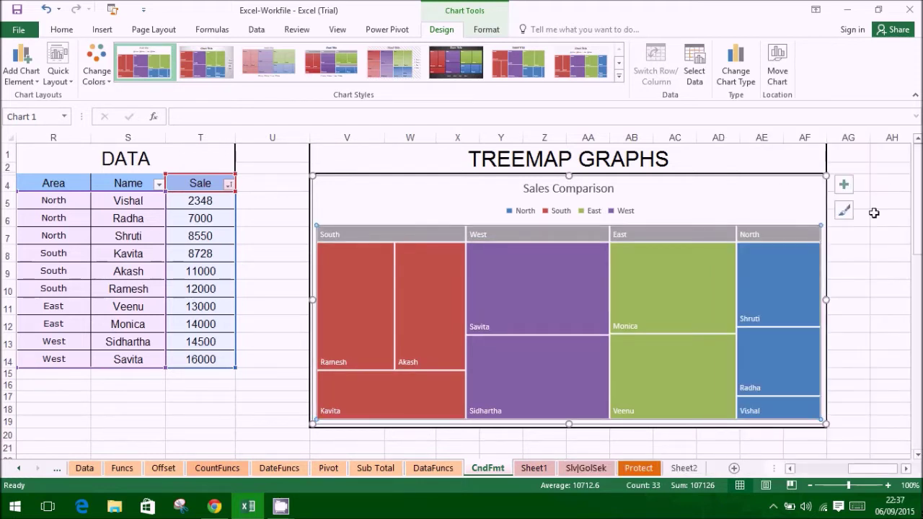
{"action": "left_click", "coordinate": [866, 237]}
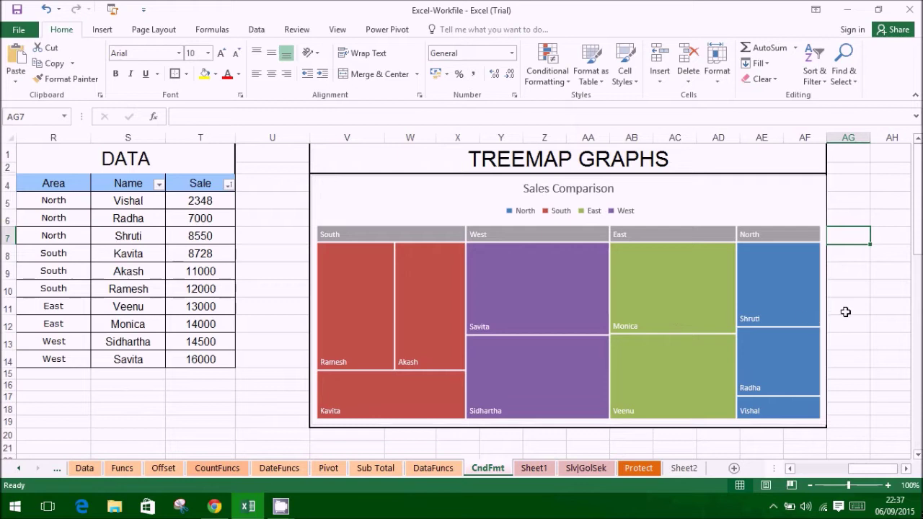
Apply a chart style giving the treemap a bold blue title, shaded tiles and a bottom legend
{"action": "left_click", "coordinate": [721, 296]}
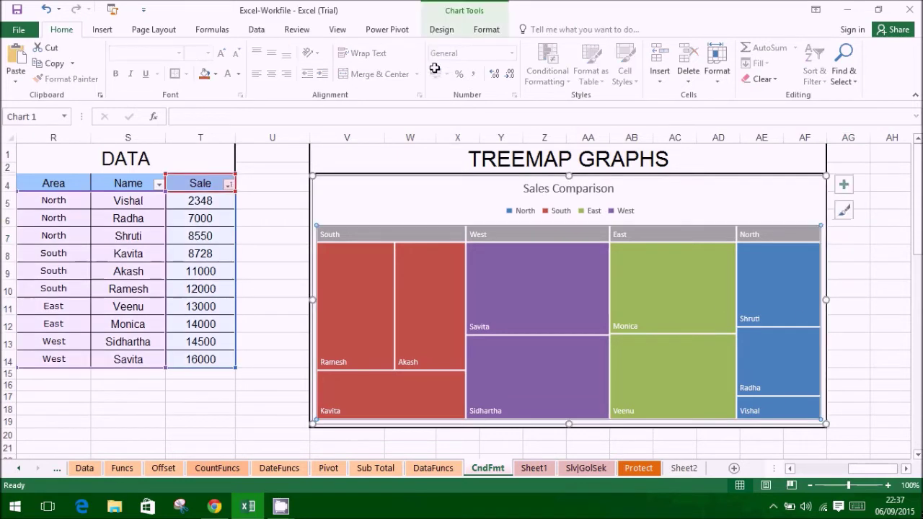
{"action": "left_click", "coordinate": [442, 29]}
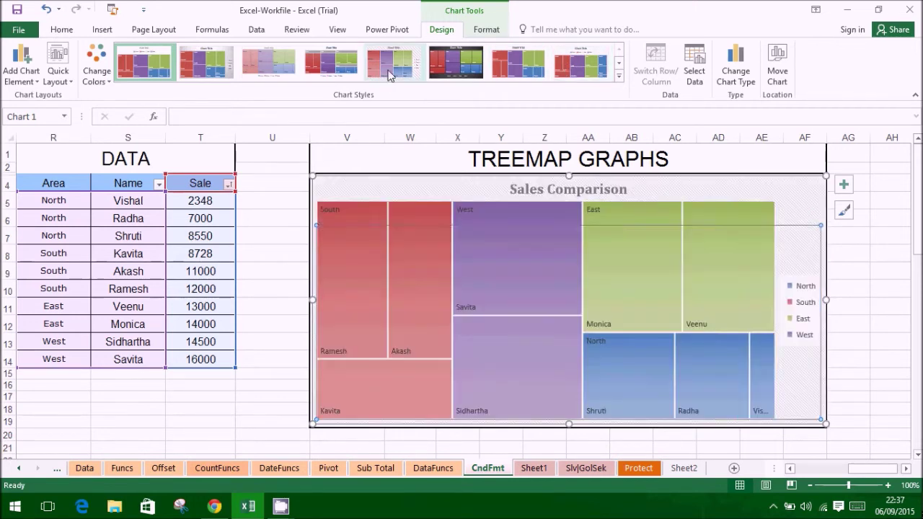
{"action": "left_click", "coordinate": [334, 63]}
{"action": "left_click", "coordinate": [285, 234]}
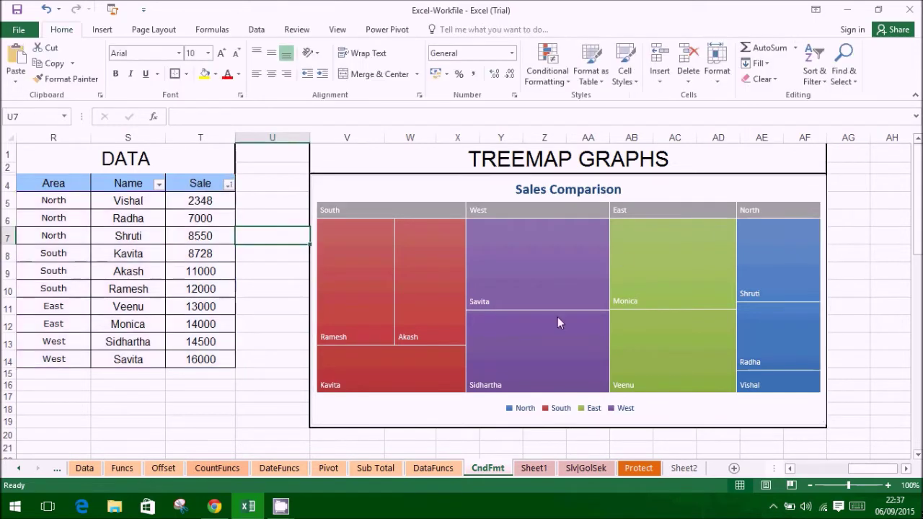
{"action": "left_click", "coordinate": [480, 237]}
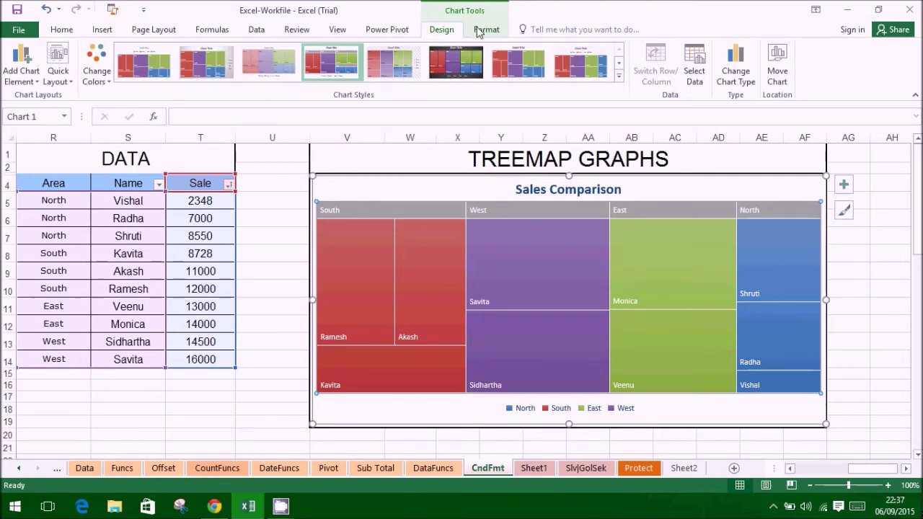
{"action": "left_click", "coordinate": [72, 78]}
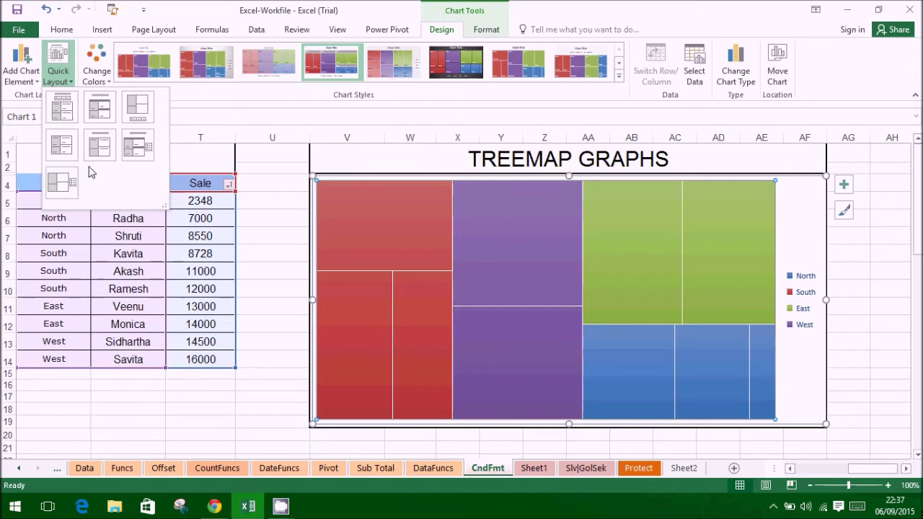
{"action": "left_click", "coordinate": [290, 227]}
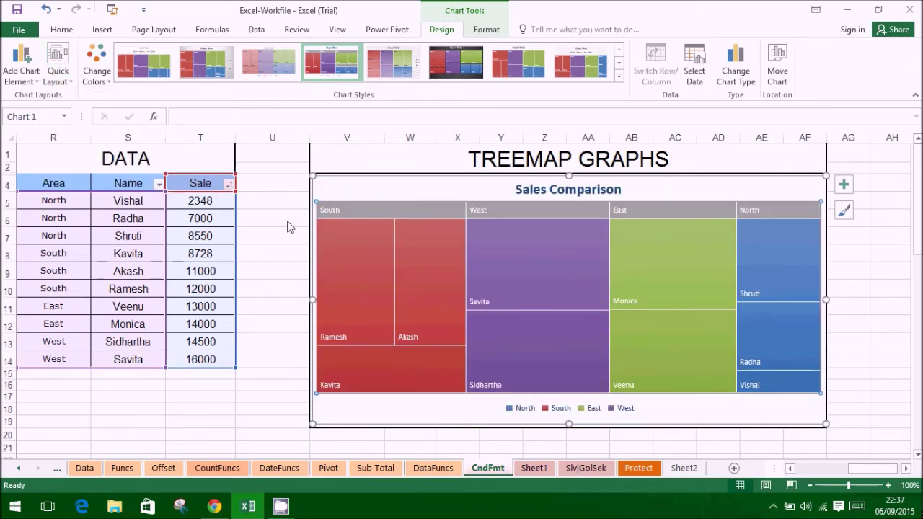
{"action": "left_click", "coordinate": [694, 468]}
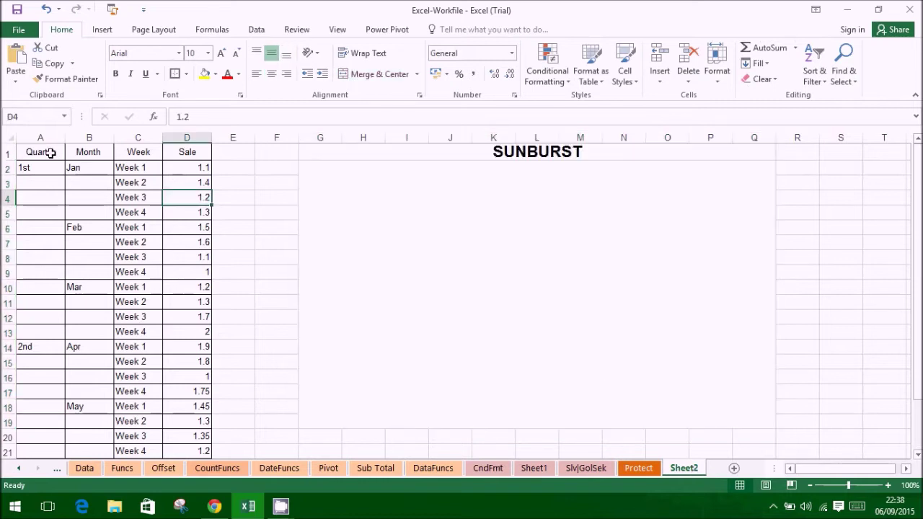
Look over the Quarter, Month, Week and Sale table on Sheet2
{"action": "left_click_drag", "start_coordinate": [50, 153], "coordinate": [185, 152]}
{"action": "left_click", "coordinate": [185, 152]}
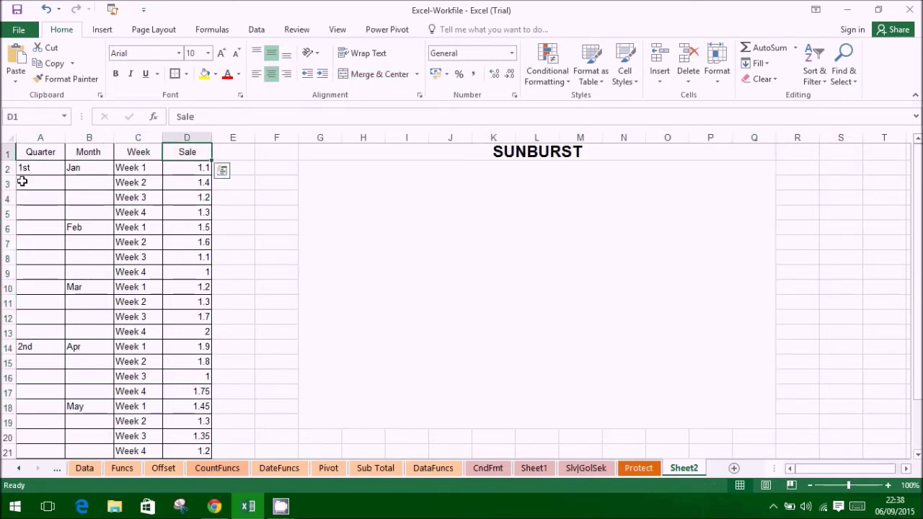
{"action": "left_click", "coordinate": [37, 168]}
{"action": "key", "text": "Down"}
{"action": "key", "text": "Down"}
{"action": "key", "text": "Down"}
{"action": "key", "text": "Down"}
{"action": "key", "text": "Down"}
{"action": "key", "text": "Down"}
{"action": "key", "text": "Down"}
{"action": "key", "text": "Down"}
{"action": "key", "text": "Down"}
{"action": "key", "text": "Down"}
{"action": "key", "text": "Right"}
{"action": "key", "text": "Down"}
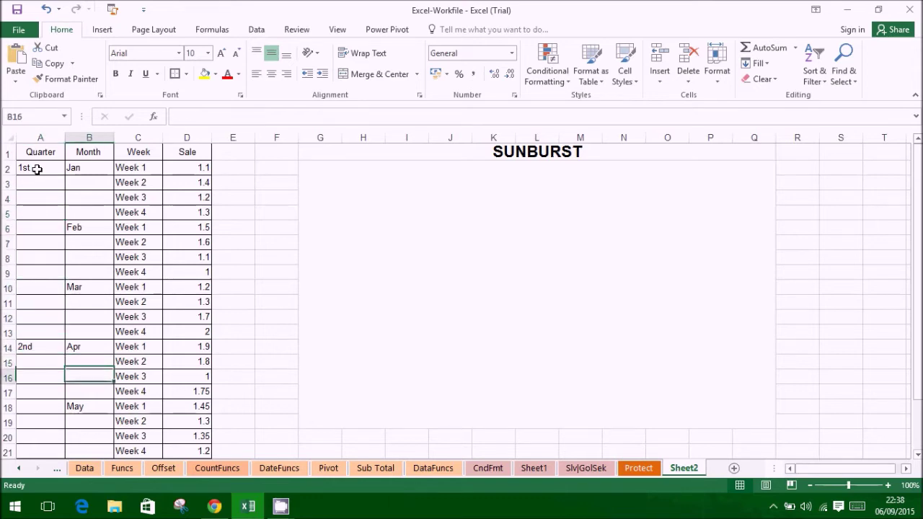
{"action": "key", "text": "Down"}
{"action": "key", "text": "Down"}
{"action": "key", "text": "Down"}
{"action": "key", "text": "Down"}
{"action": "key", "text": "Down"}
{"action": "key", "text": "Down"}
{"action": "key", "text": "Down"}
{"action": "key", "text": "Down"}
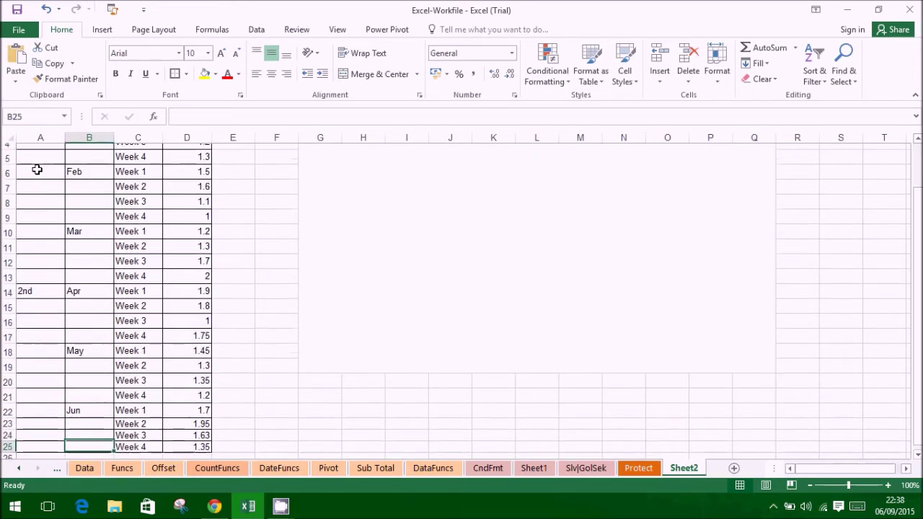
{"action": "key", "text": "Down"}
{"action": "key", "text": "Down"}
{"action": "key", "text": "Up"}
{"action": "key", "text": "Up"}
{"action": "key", "text": "Up"}
{"action": "key", "text": "Up"}
{"action": "key", "text": "Up"}
{"action": "key", "text": "Up"}
{"action": "key", "text": "Up"}
{"action": "key", "text": "Up"}
{"action": "key", "text": "Up"}
{"action": "key", "text": "Up"}
{"action": "key", "text": "Up"}
{"action": "key", "text": "Up"}
{"action": "key", "text": "Up"}
{"action": "key", "text": "Up"}
{"action": "key", "text": "Up"}
{"action": "key", "text": "Up"}
{"action": "key", "text": "Up"}
{"action": "key", "text": "Up"}
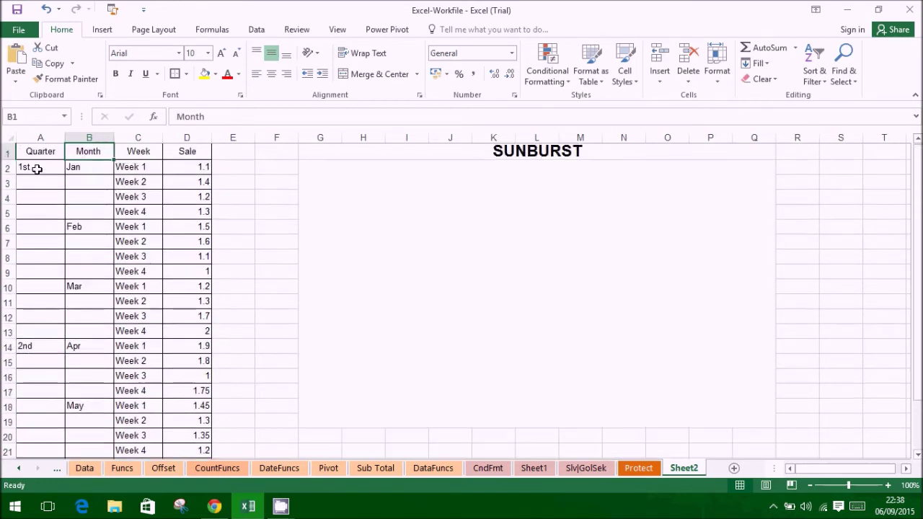
Select the table from header row A1 down through row 25 and show the hierarchy chart types
{"action": "key", "text": "Left"}
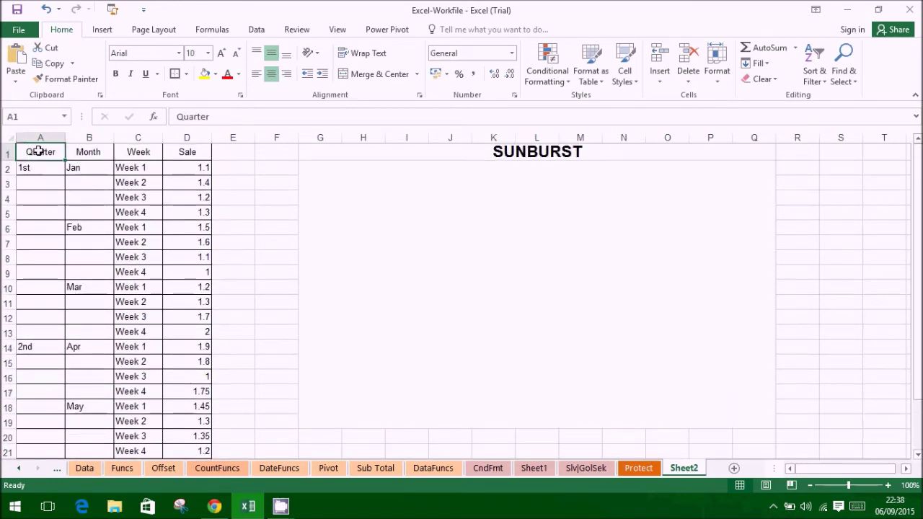
{"action": "key", "text": "ctrl+shift+Right"}
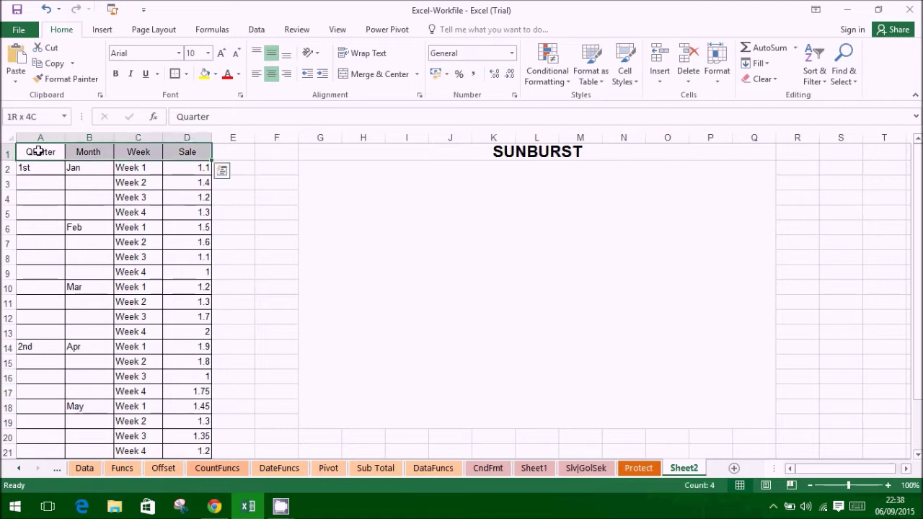
{"action": "key", "text": "shift+Down"}
{"action": "key", "text": "shift+Down"}
{"action": "key", "text": "shift+Down"}
{"action": "key", "text": "shift+Down"}
{"action": "key", "text": "shift+Down"}
{"action": "key", "text": "shift+Down"}
{"action": "key", "text": "shift+Down"}
{"action": "key", "text": "shift+Down"}
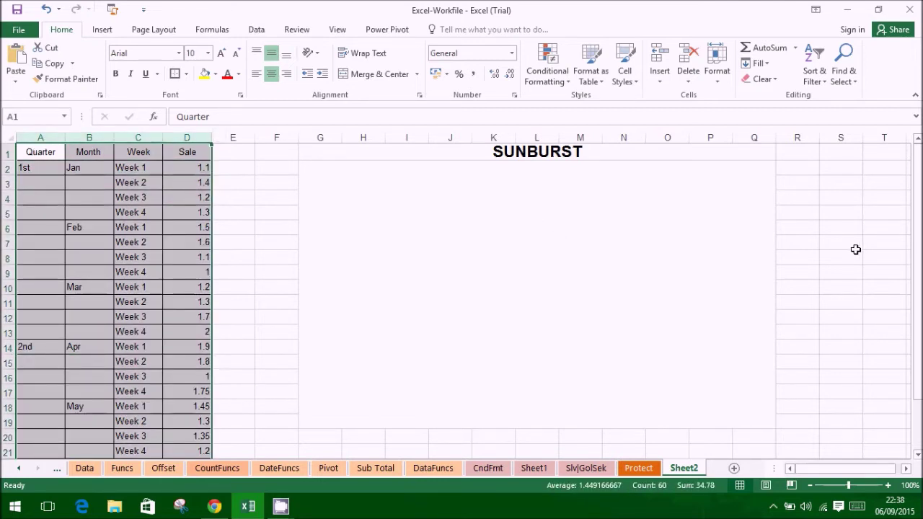
{"action": "left_click_drag", "start_coordinate": [918, 277], "coordinate": [921, 334]}
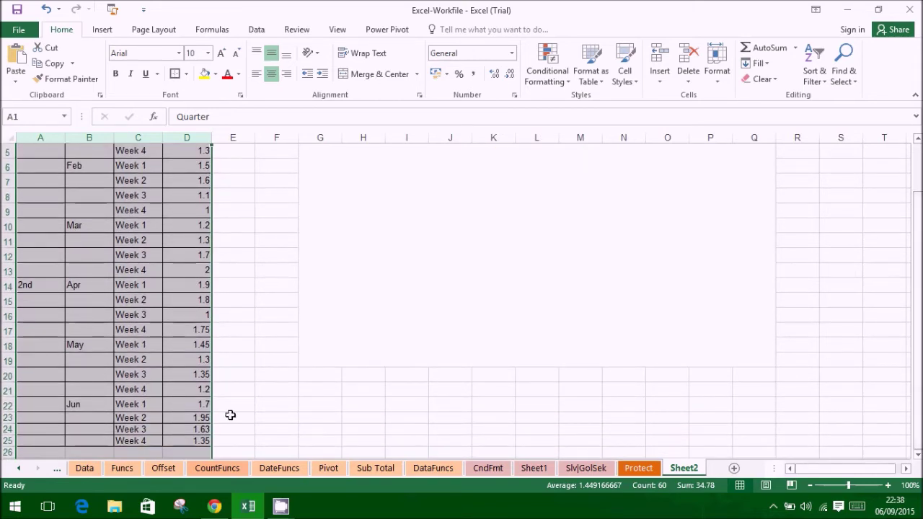
{"action": "scroll", "coordinate": [191, 433], "scroll_direction": "up", "scroll_amount": 2}
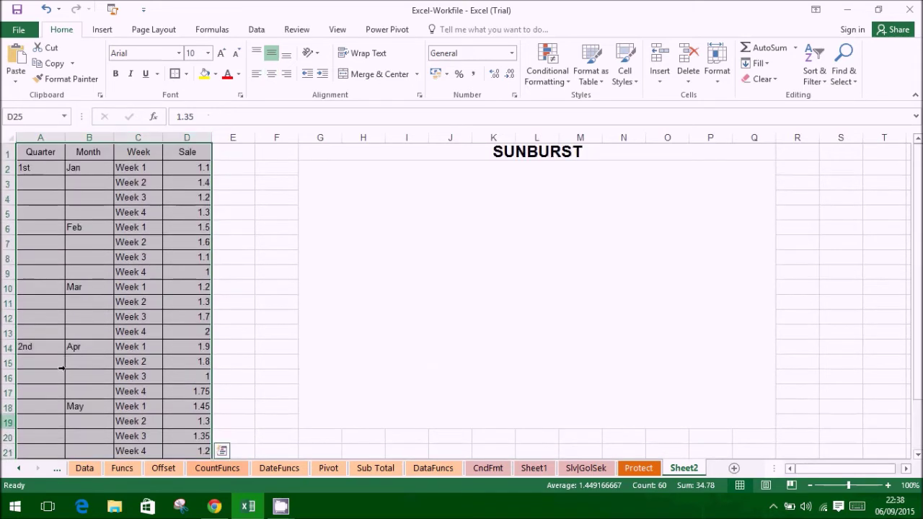
{"action": "left_click", "coordinate": [103, 32]}
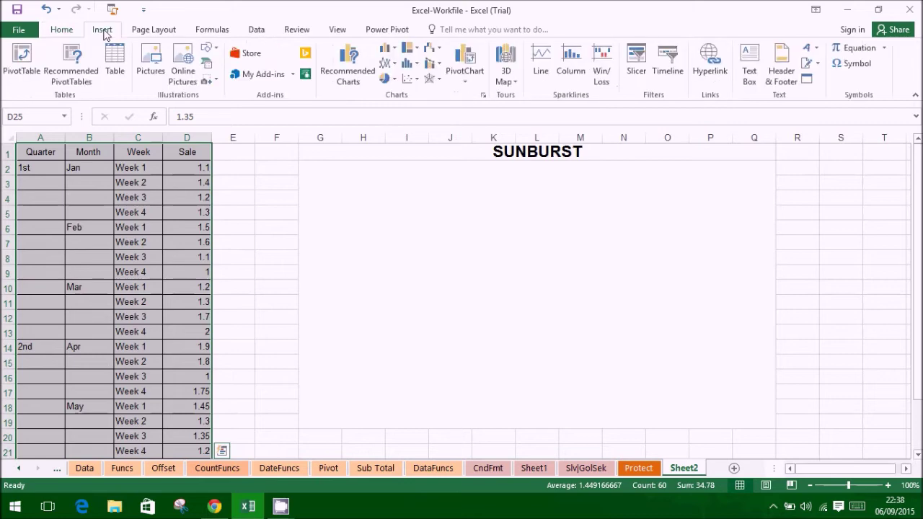
{"action": "left_click", "coordinate": [411, 49]}
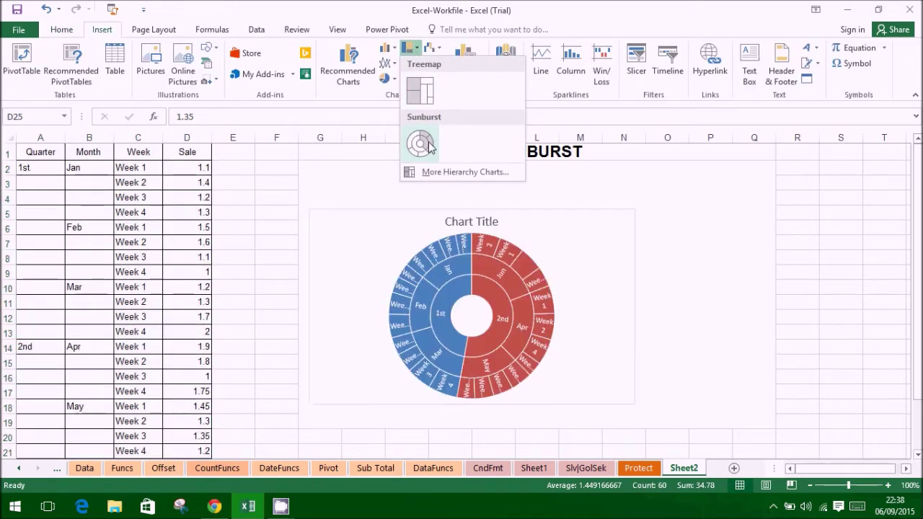
Insert a sunburst of the Quarter, Month, Week and Sale data and enlarge it across columns G to Q
{"action": "left_click", "coordinate": [428, 145]}
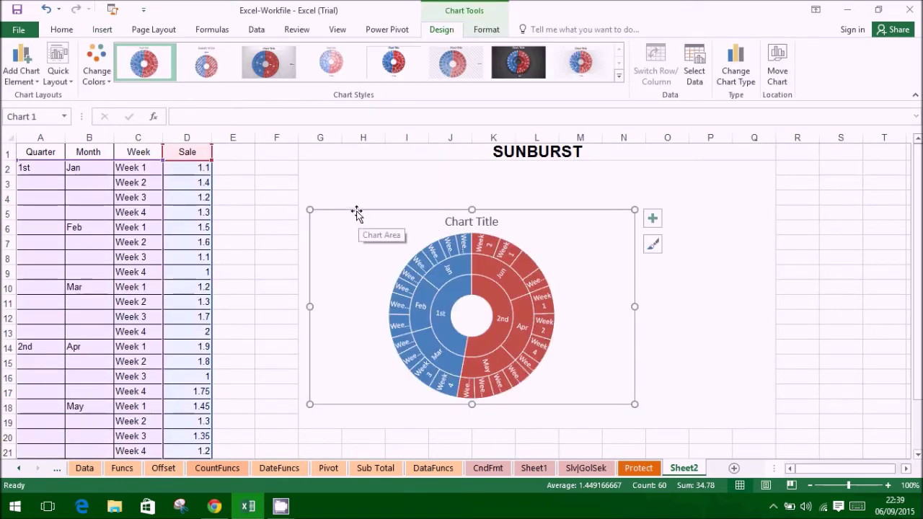
{"action": "left_click_drag", "start_coordinate": [357, 211], "coordinate": [346, 164]}
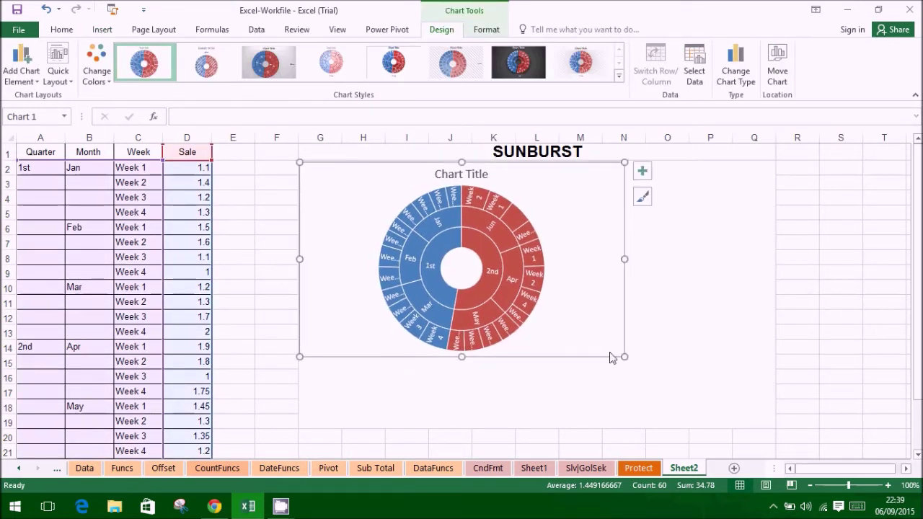
{"action": "left_click_drag", "start_coordinate": [624, 356], "coordinate": [773, 427]}
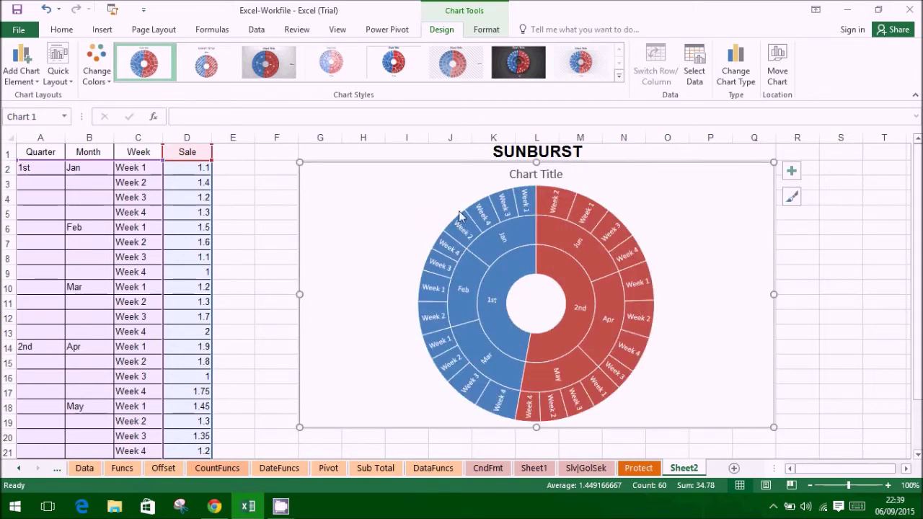
Try several sunburst chart styles and settle on the plain white style
{"action": "left_click", "coordinate": [459, 67]}
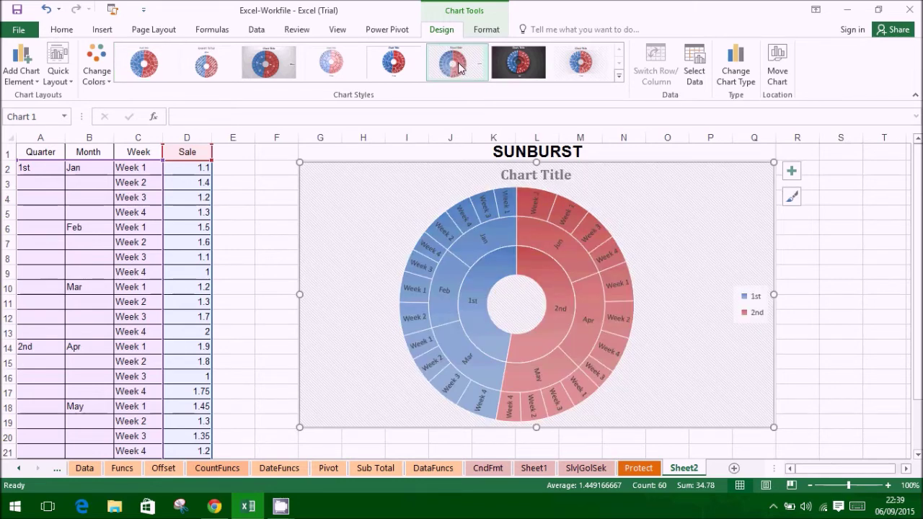
{"action": "left_click", "coordinate": [580, 65]}
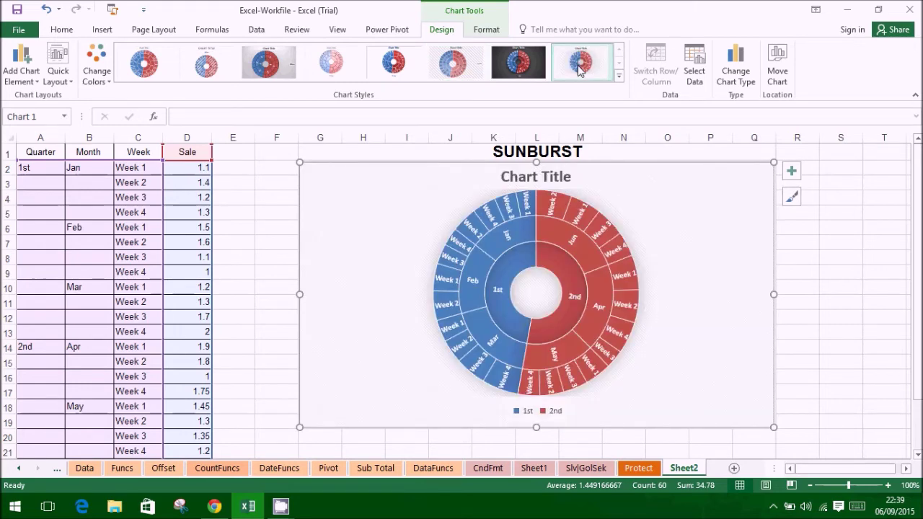
{"action": "left_click", "coordinate": [512, 66]}
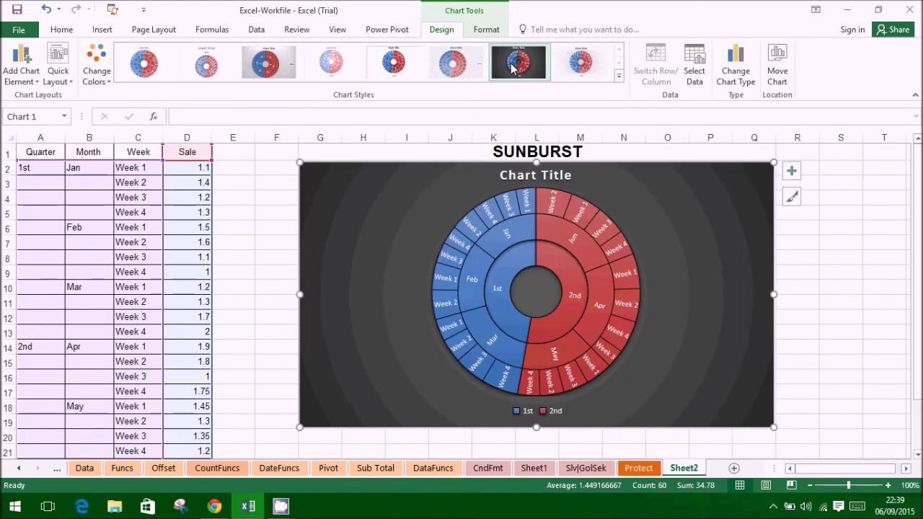
{"action": "left_click", "coordinate": [281, 71]}
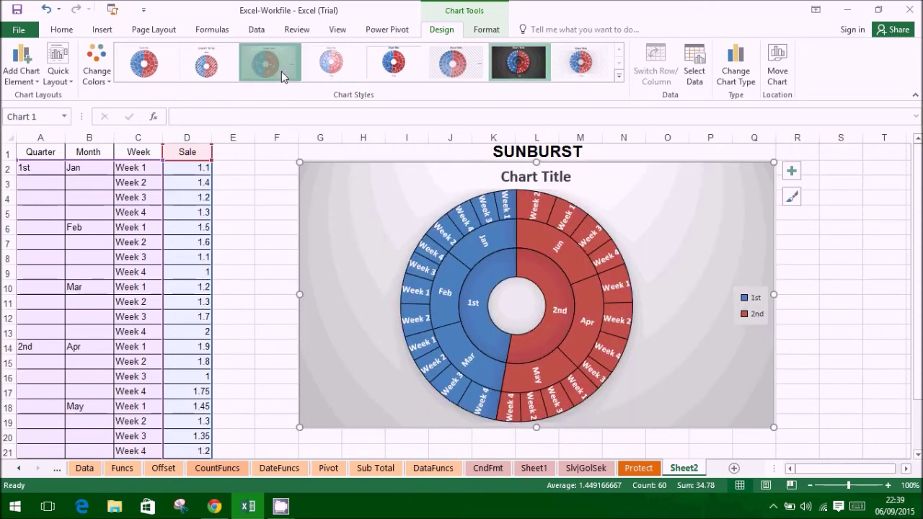
{"action": "left_click", "coordinate": [151, 63]}
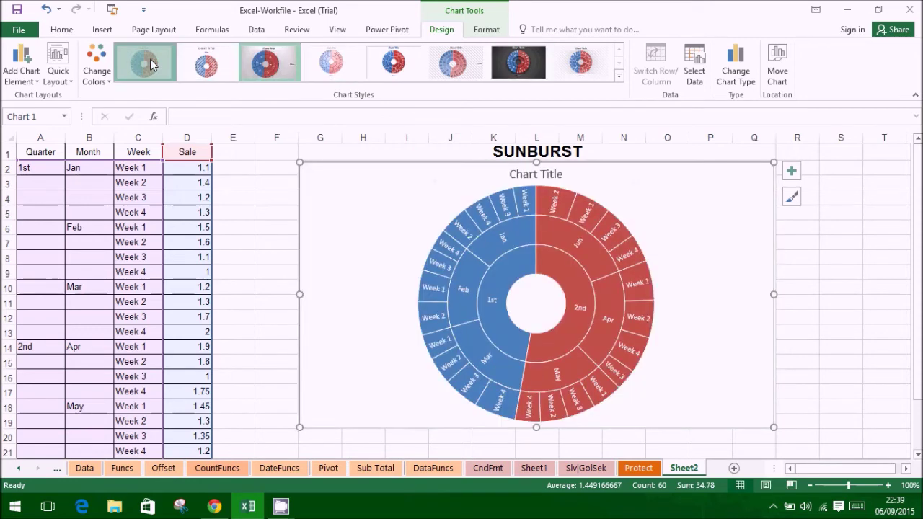
Recolour the sunburst with the red and purple Colorful palette
{"action": "left_click", "coordinate": [96, 76]}
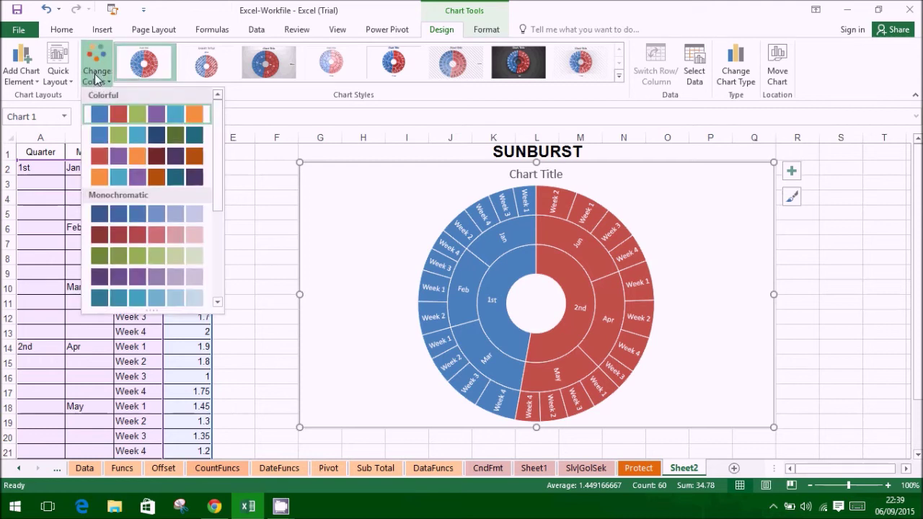
{"action": "left_click", "coordinate": [117, 157]}
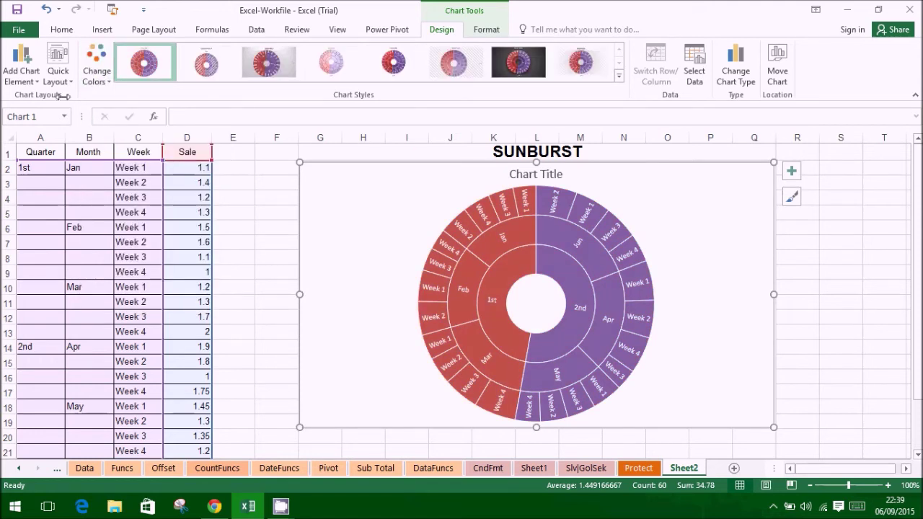
{"action": "left_click", "coordinate": [59, 75]}
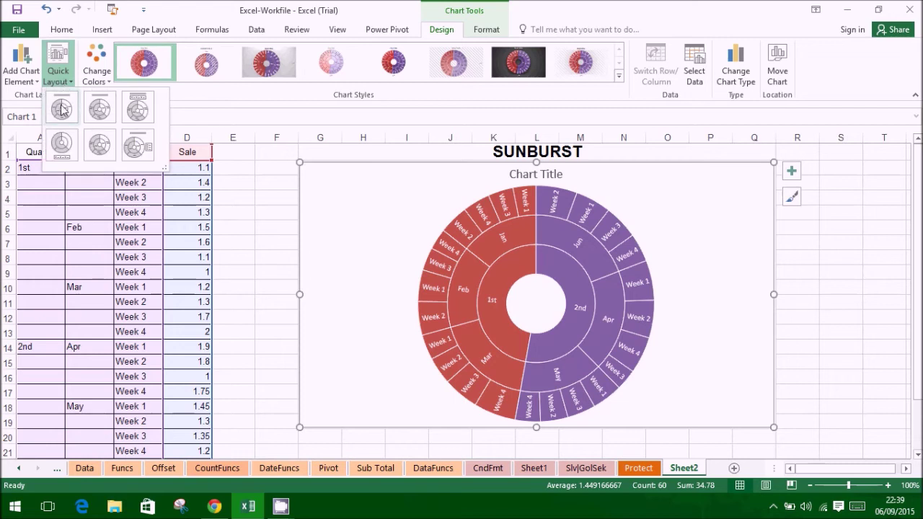
Try several quick layouts, then apply the one with a chart title and right-hand 1st/2nd legend
{"action": "left_click", "coordinate": [62, 110]}
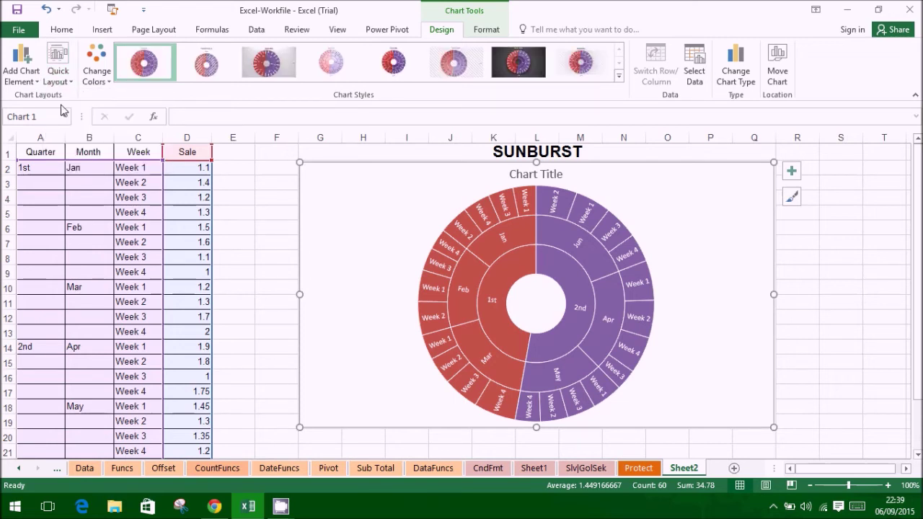
{"action": "left_click", "coordinate": [58, 73]}
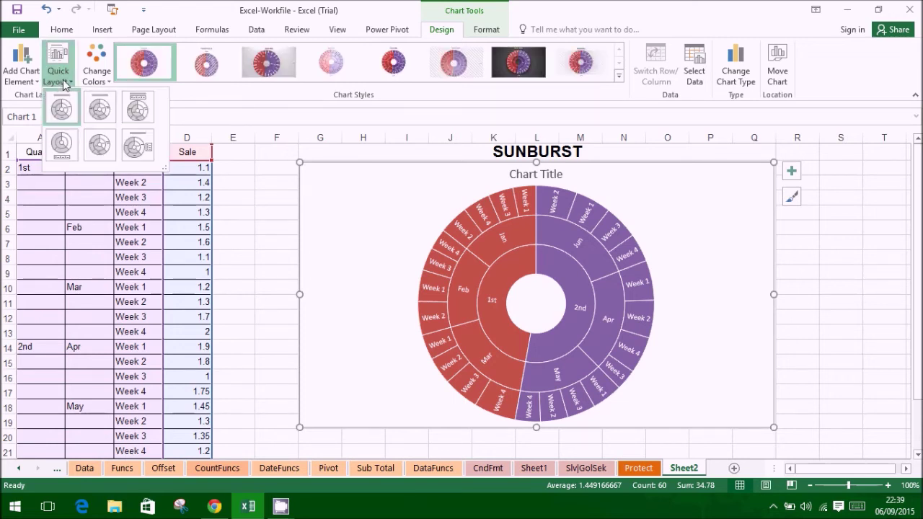
{"action": "left_click", "coordinate": [86, 114]}
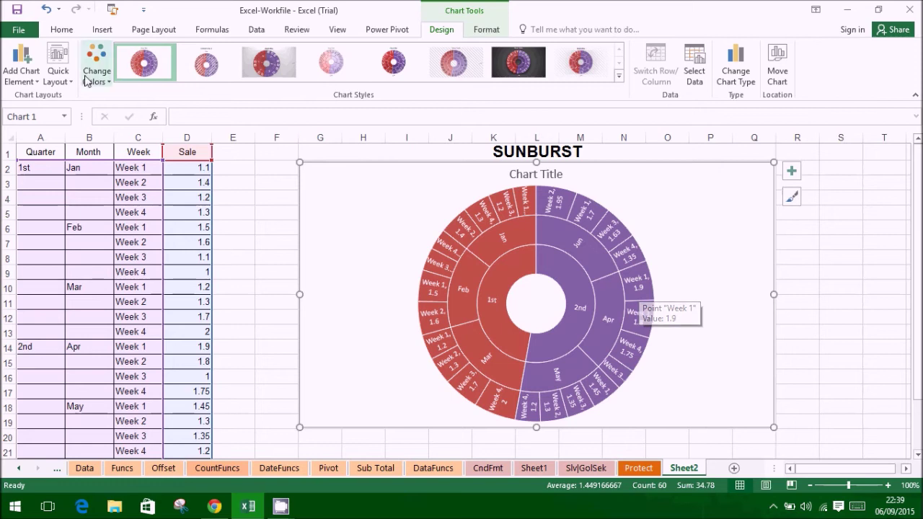
{"action": "left_click", "coordinate": [57, 65]}
{"action": "left_click", "coordinate": [134, 112]}
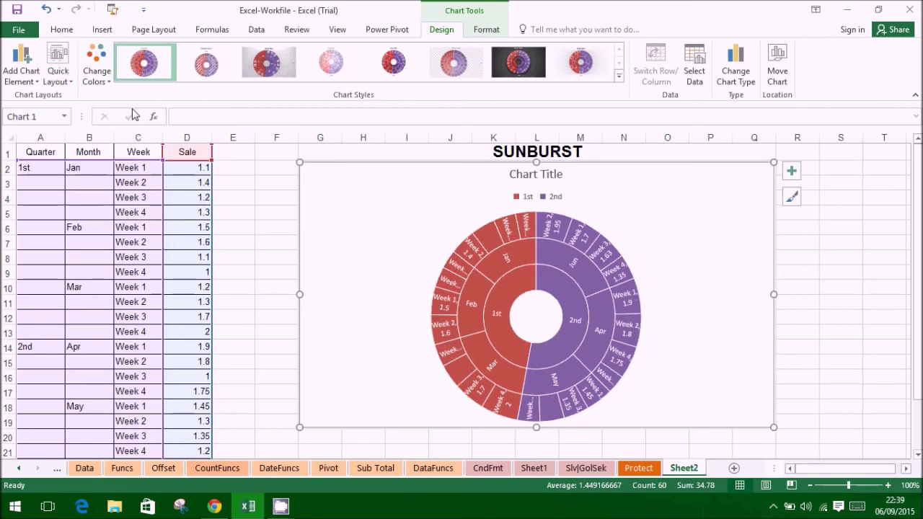
{"action": "left_click", "coordinate": [64, 79]}
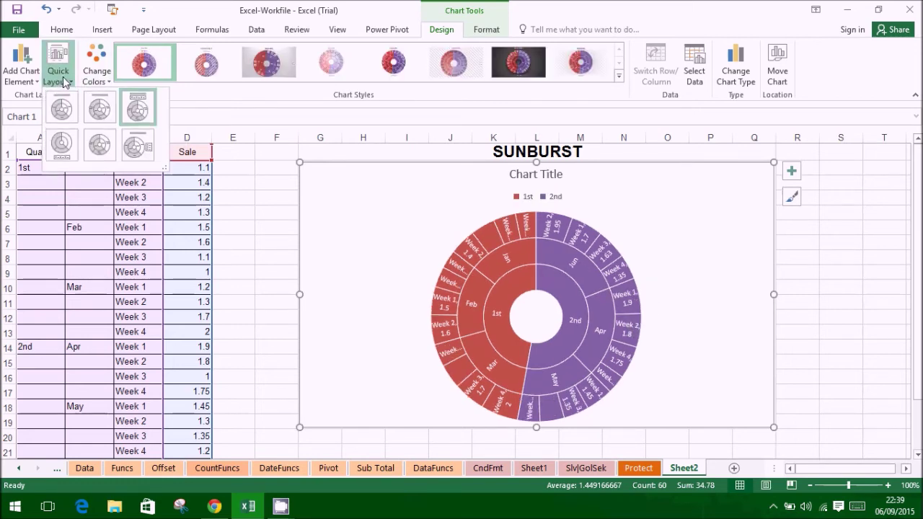
{"action": "left_click", "coordinate": [62, 143]}
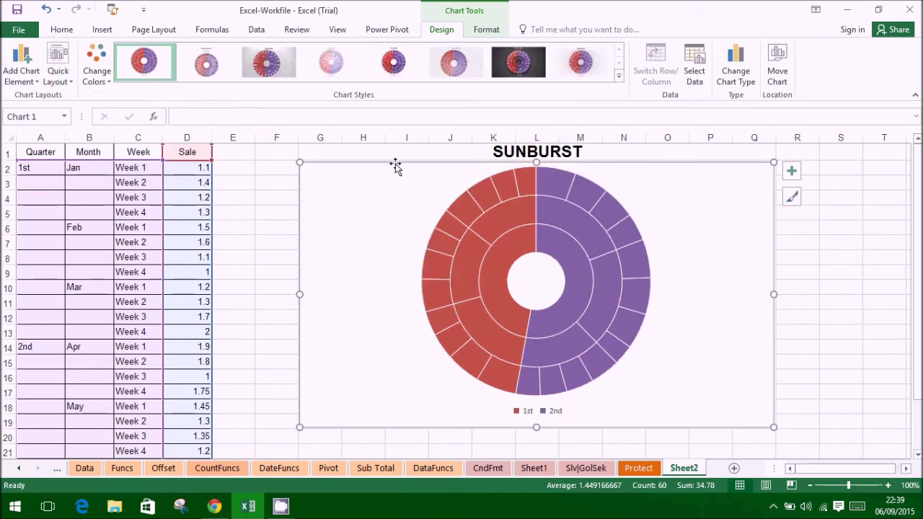
{"action": "left_click", "coordinate": [64, 80]}
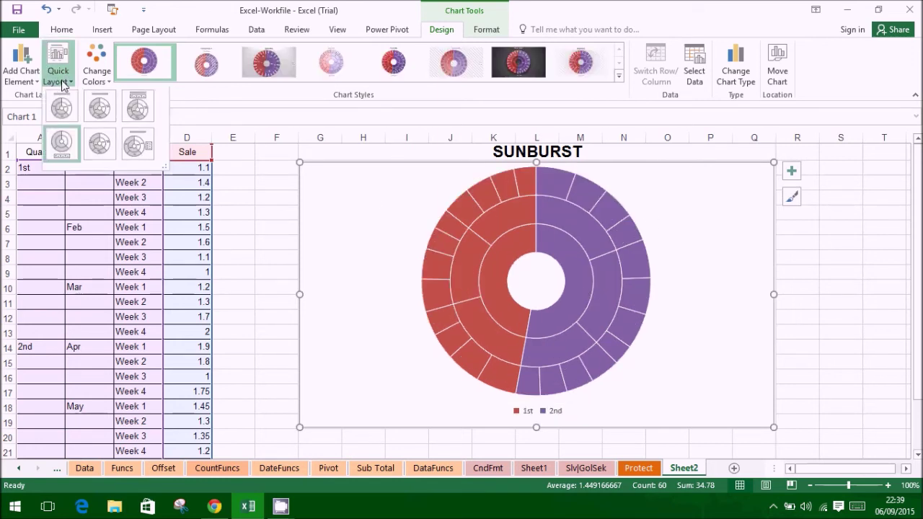
{"action": "left_click", "coordinate": [101, 152]}
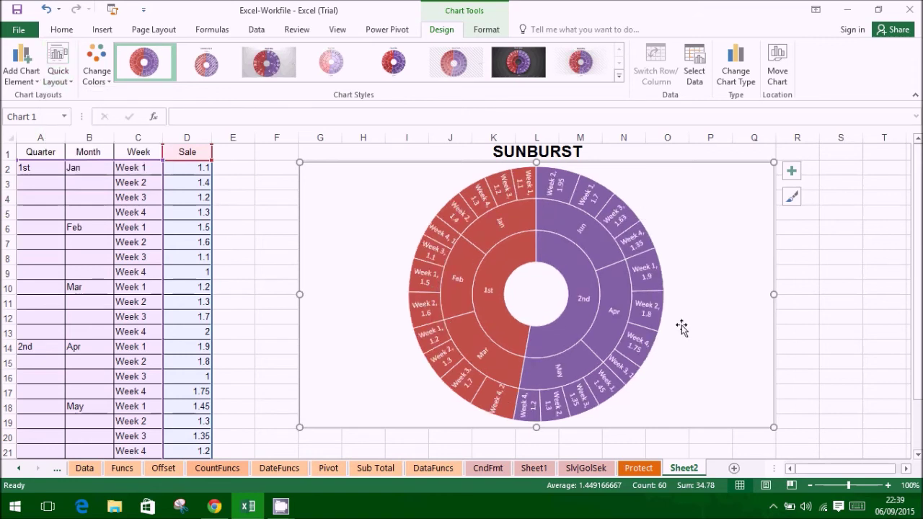
{"action": "left_click", "coordinate": [60, 75]}
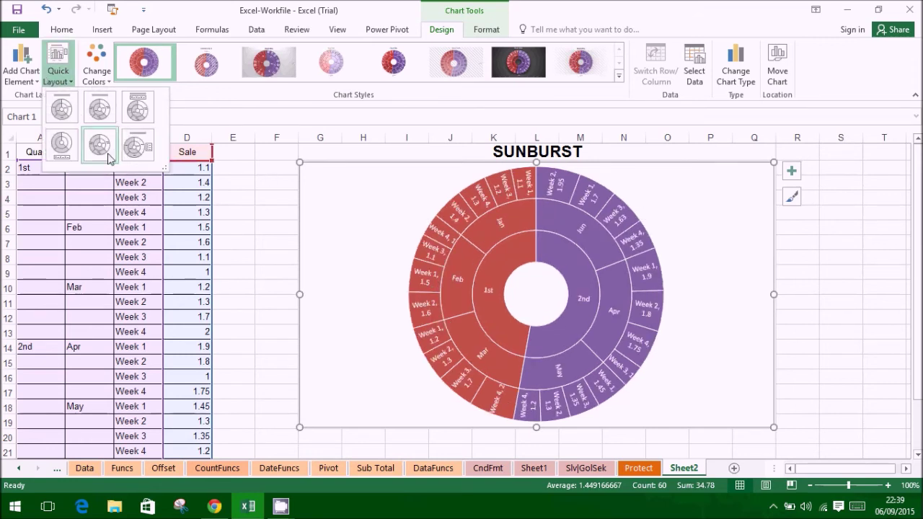
{"action": "left_click", "coordinate": [132, 152]}
Select the whole Sale series and bring up its Shape Fill colours
{"action": "left_click", "coordinate": [443, 267]}
{"action": "left_click", "coordinate": [486, 29]}
{"action": "left_click", "coordinate": [357, 47]}
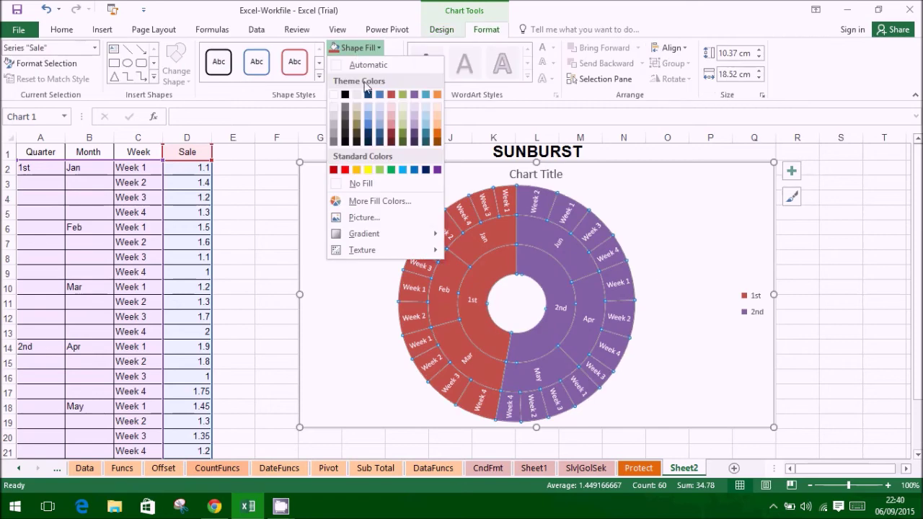
Fill all sunburst segments pale lavender, then deselect the chart by selecting cell R7
{"action": "left_click", "coordinate": [380, 107]}
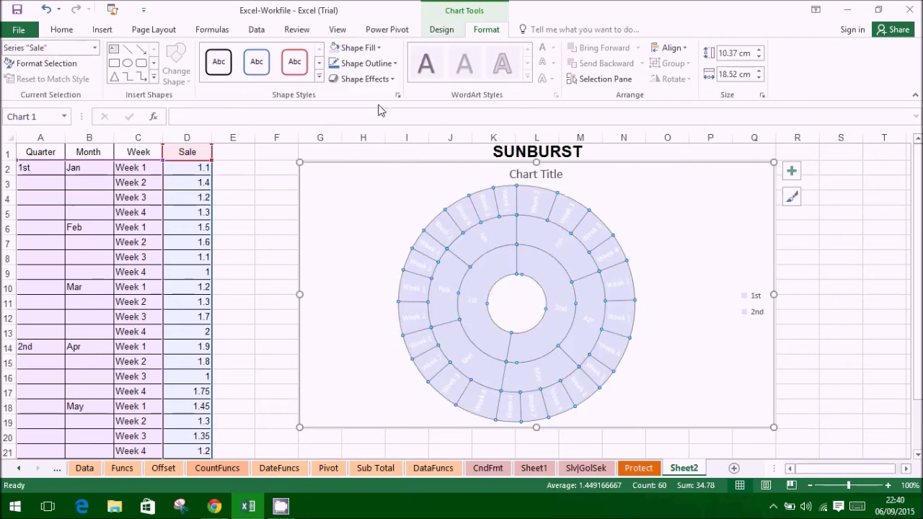
{"action": "left_click", "coordinate": [354, 47]}
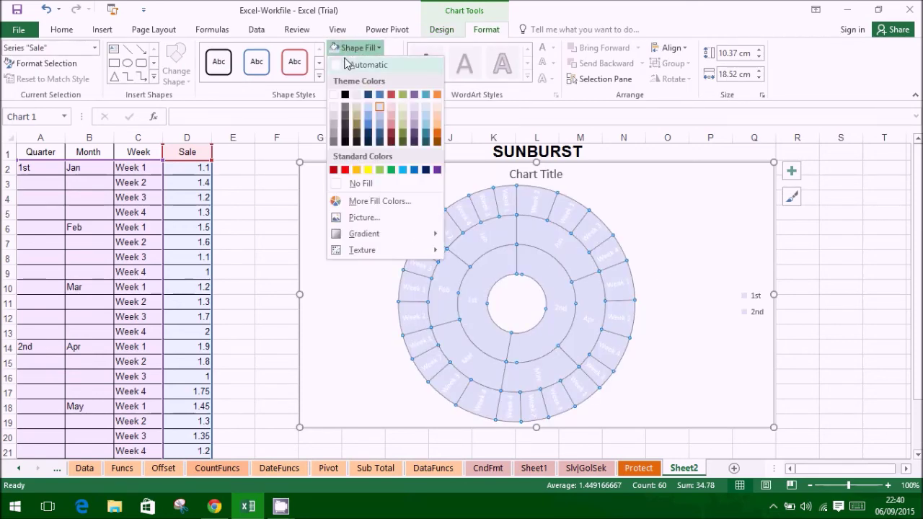
{"action": "left_click", "coordinate": [566, 264]}
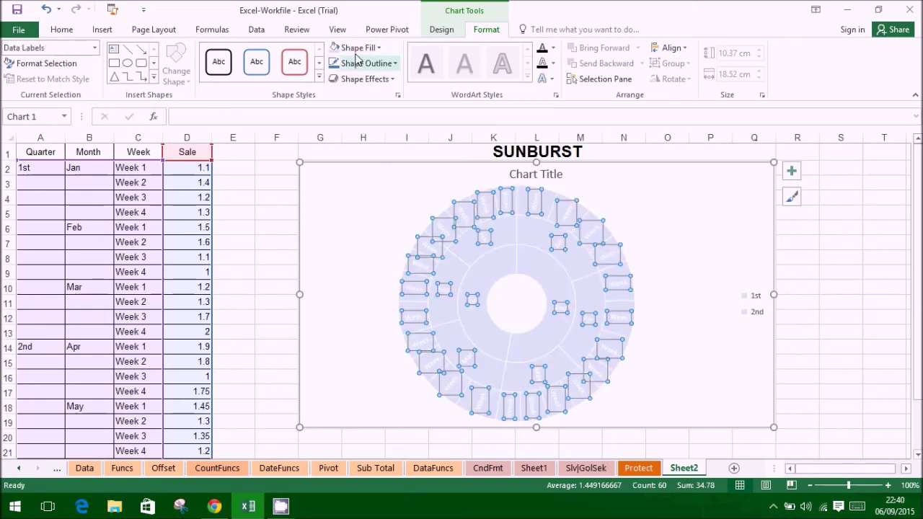
{"action": "left_click", "coordinate": [719, 235]}
{"action": "left_click", "coordinate": [799, 246]}
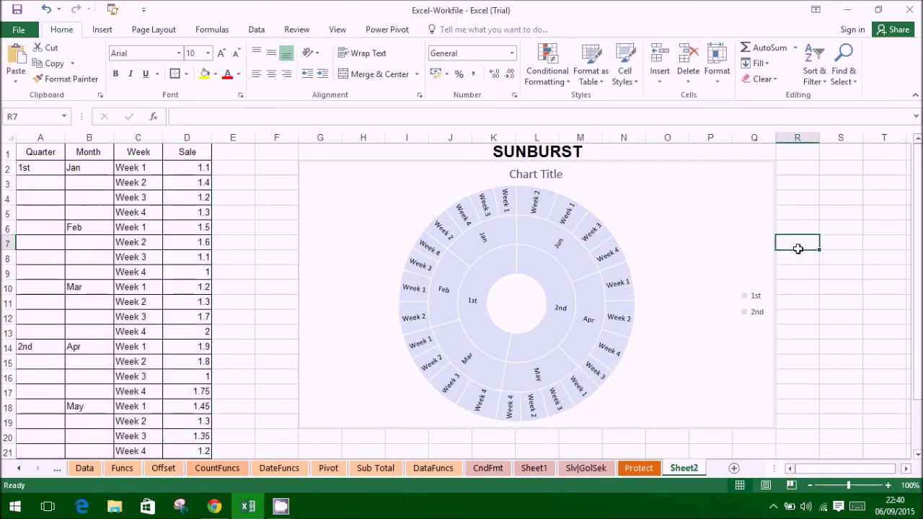